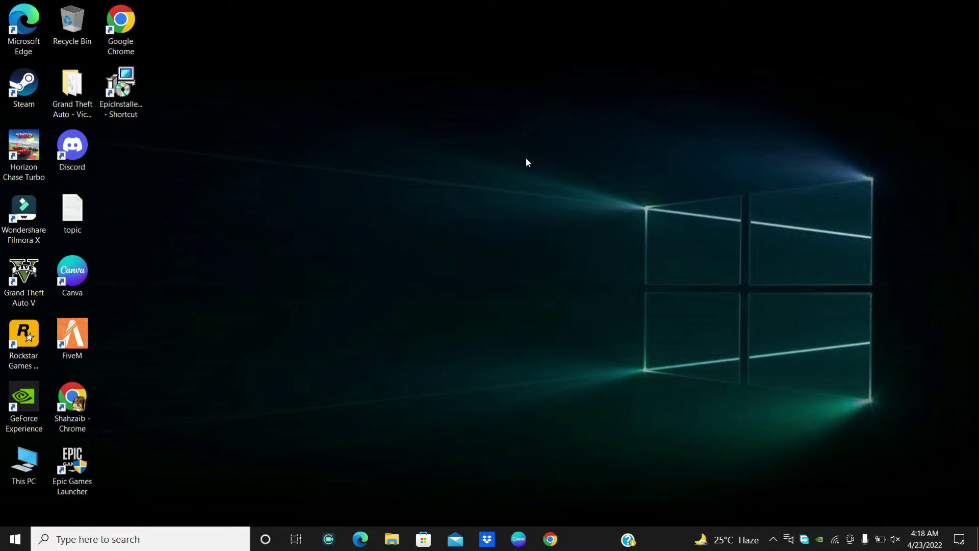
Step: Select the Epic Games Launcher shortcut on the Windows desktop
{"action": "left_click", "coordinate": [78, 468]}
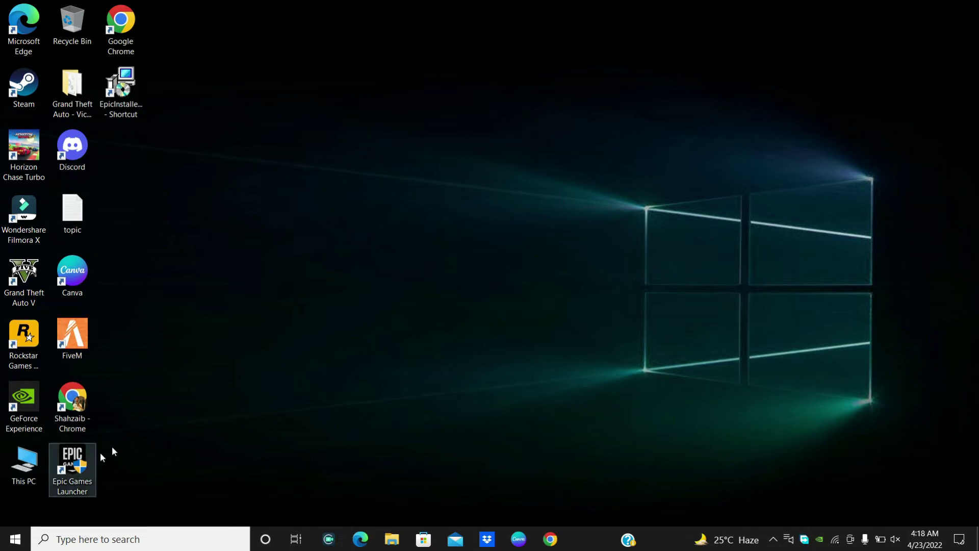
Step: Launch Epic Games Launcher from its desktop shortcut
{"action": "double_click", "coordinate": [77, 467]}
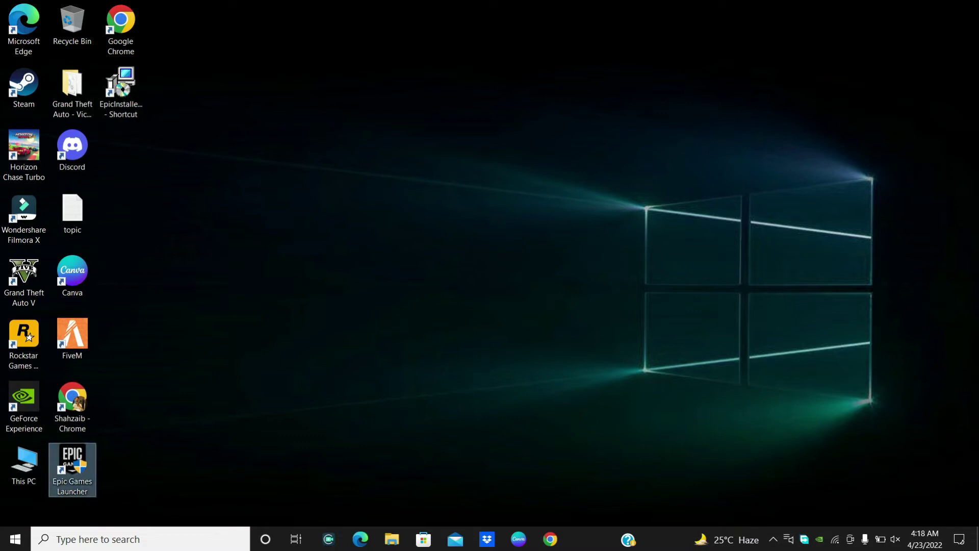